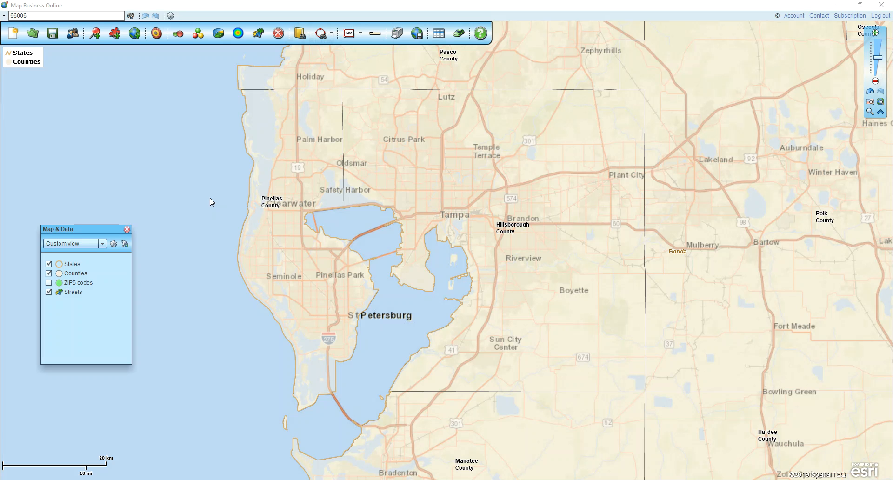
# Create a new territory named "Tampa 1" from Hillsborough County, close its data window and clear the map selection
pyautogui.click(486, 179)
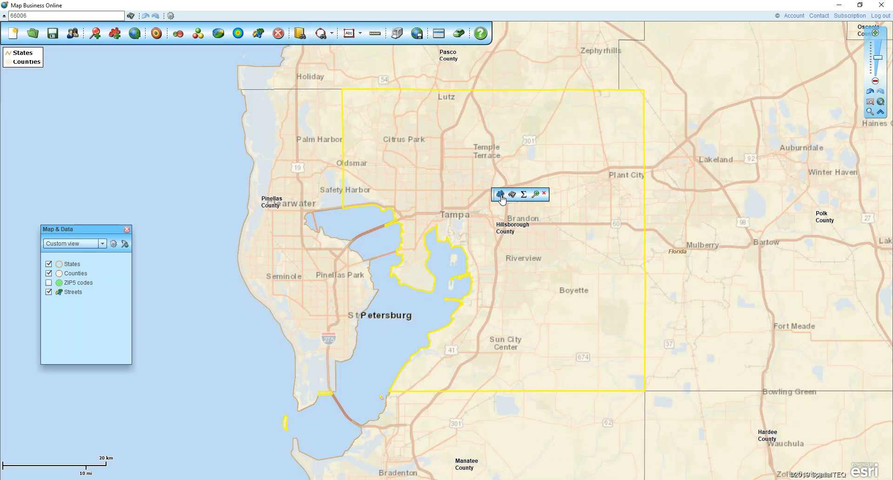
pyautogui.click(500, 195)
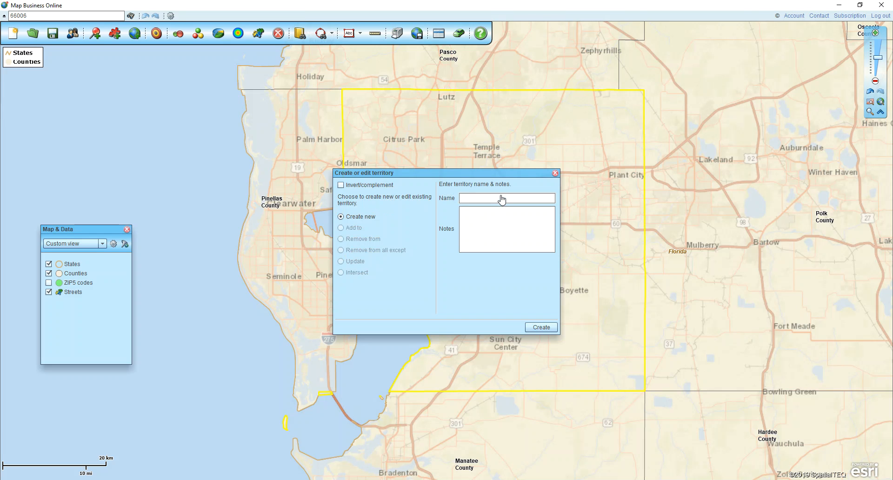
pyautogui.write('Tampa 1')
pyautogui.click(535, 325)
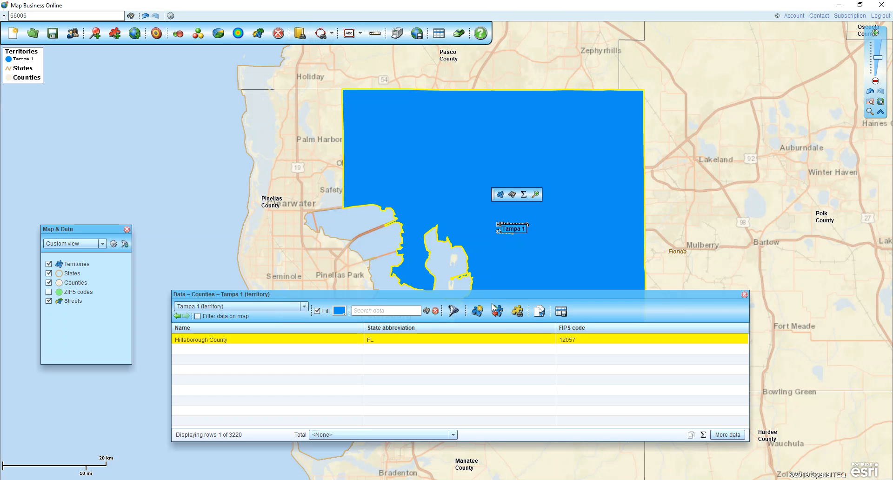
pyautogui.click(744, 295)
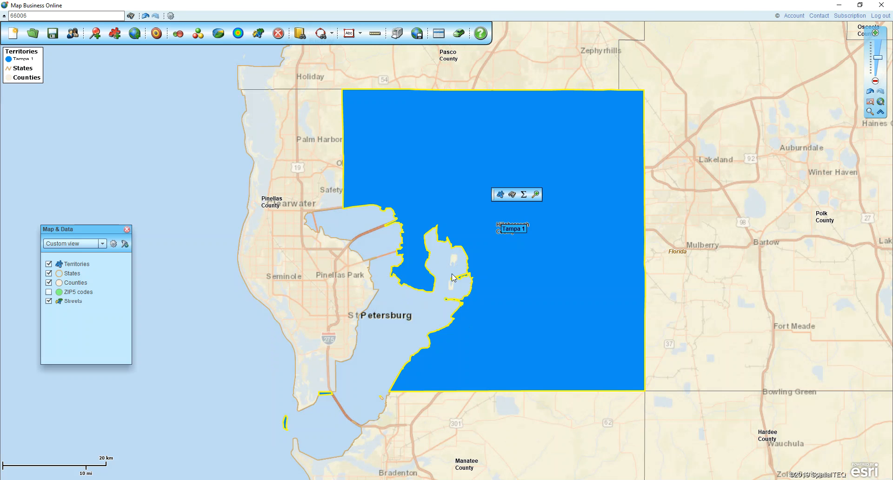
pyautogui.click(151, 194)
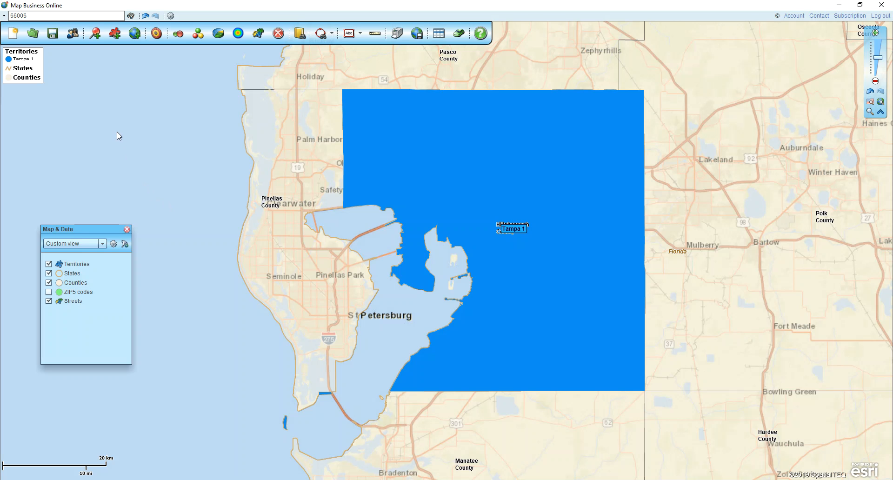
# Plot the "ZIP codes 2019 (Jan)" dataset from the server's Public data folder on the map
pyautogui.click(95, 35)
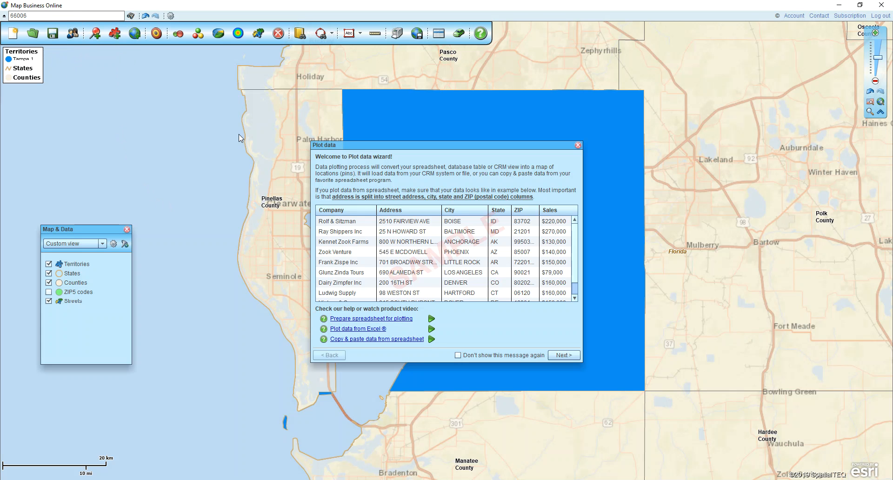
pyautogui.click(556, 354)
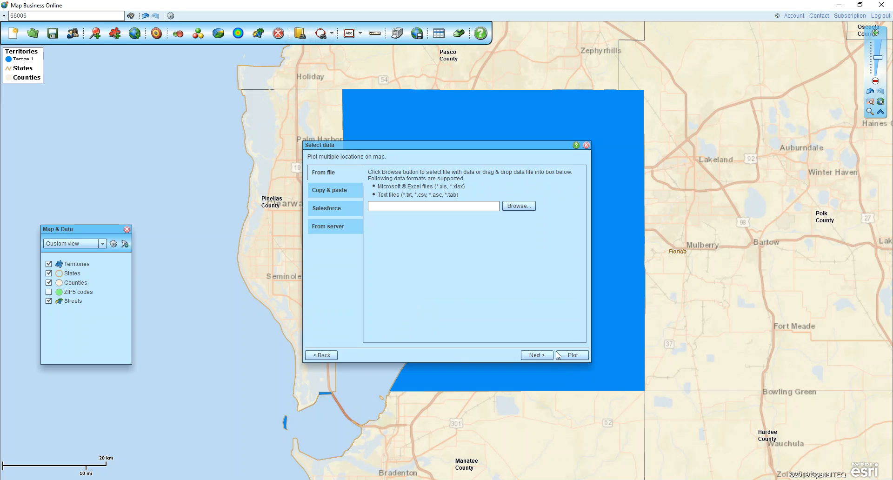
pyautogui.click(334, 226)
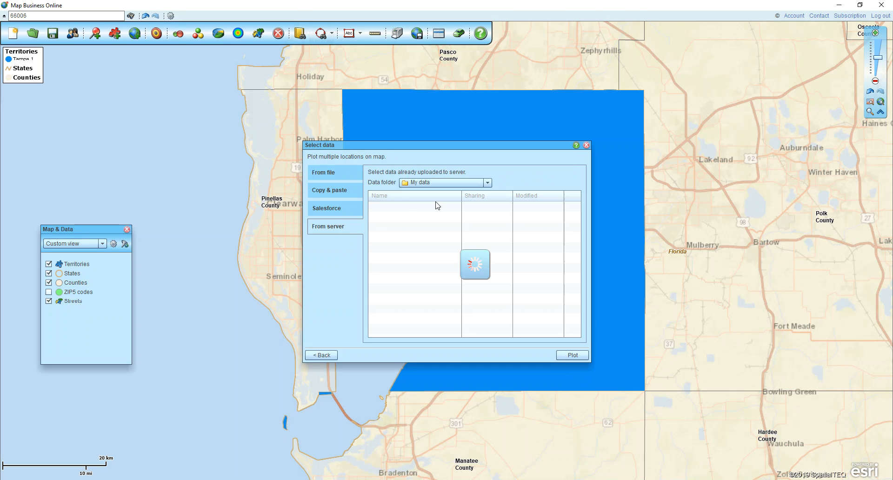
pyautogui.click(487, 183)
pyautogui.click(413, 220)
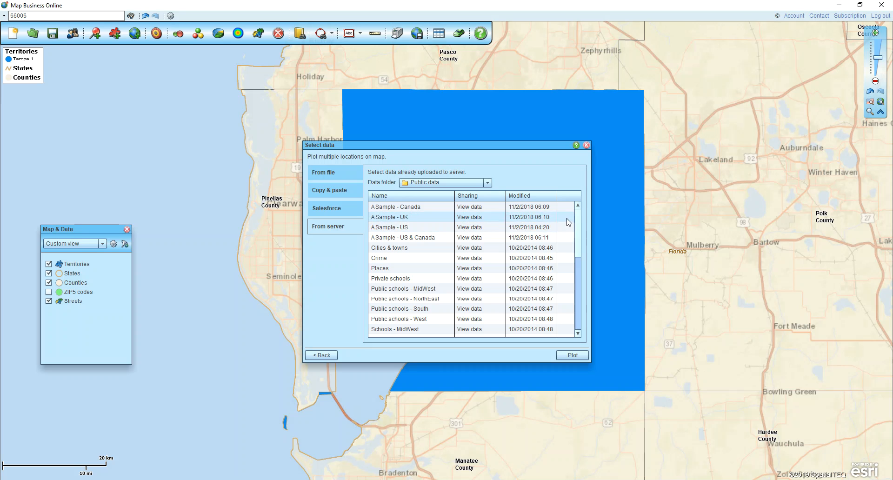
pyautogui.moveTo(578, 215); pyautogui.dragTo(578, 335)
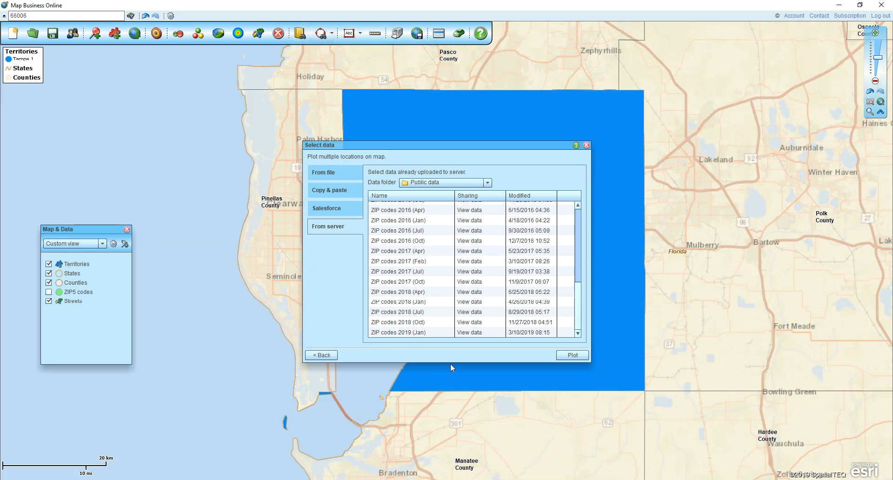
pyautogui.click(405, 334)
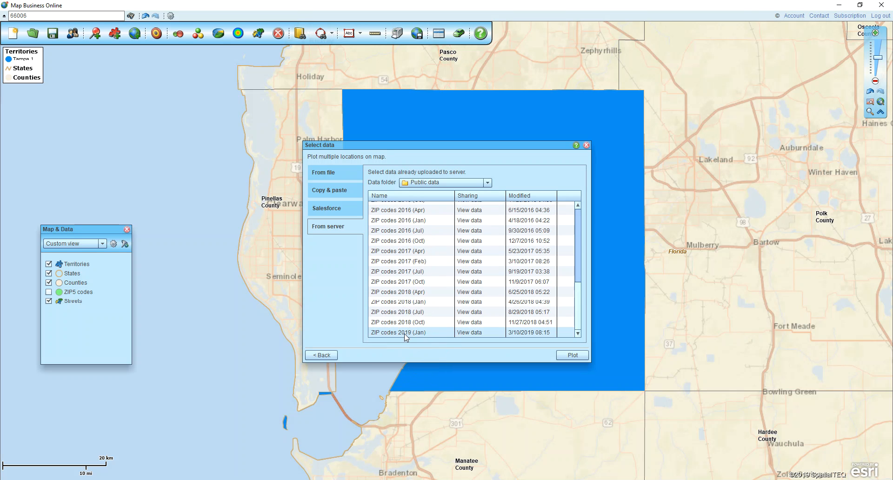
pyautogui.click(564, 355)
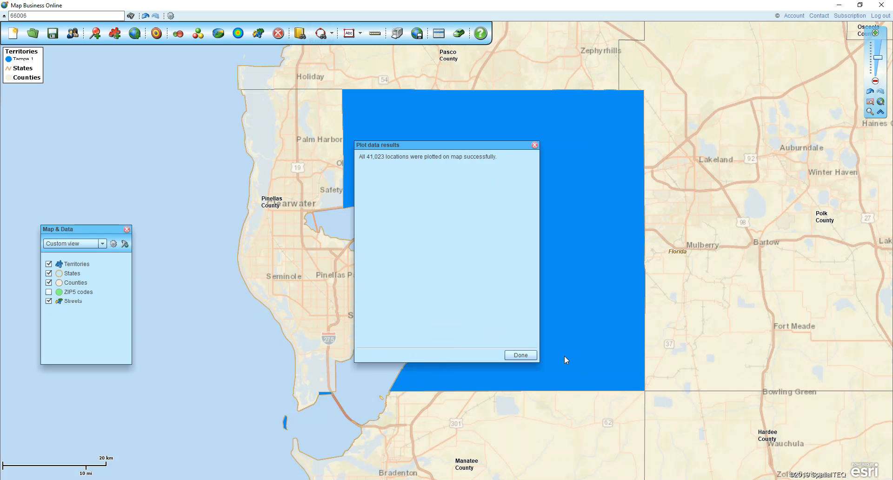
pyautogui.click(517, 355)
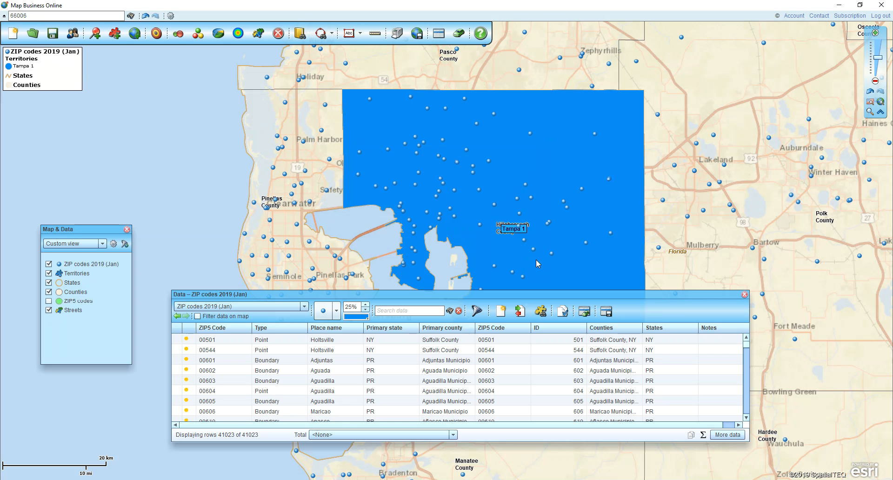
# Set the ZIP code point symbol size to 20% and close the data window
pyautogui.click(366, 309)
pyautogui.click(365, 304)
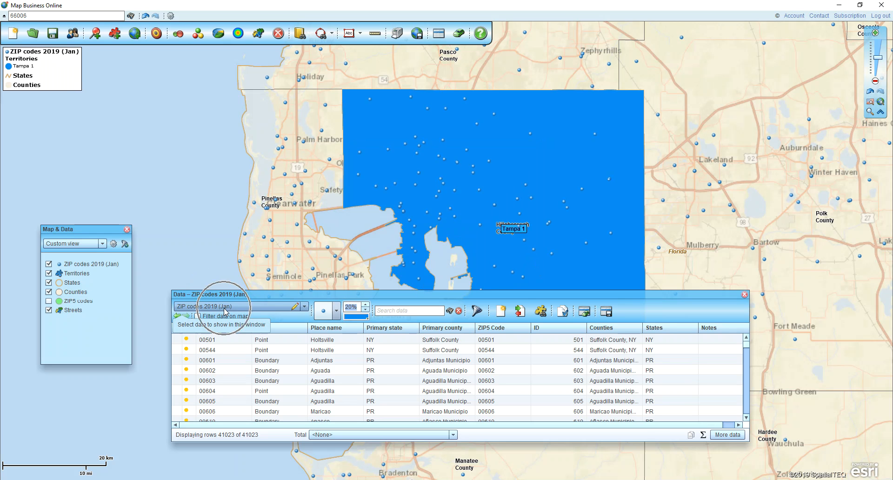
pyautogui.click(744, 294)
# Move the Tampa 1 label up clear of the Hillsborough County label and hide the ZIP codes 2019 (Jan) layer
pyautogui.moveTo(508, 230); pyautogui.dragTo(509, 150)
pyautogui.press('ctrl')
pyautogui.click(48, 264)
pyautogui.moveTo(132, 264); pyautogui.dragTo(163, 263)
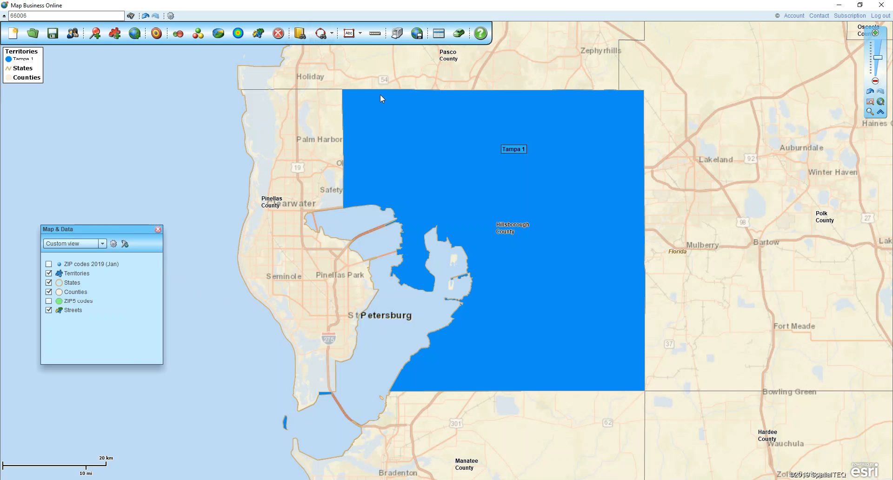
# Reopen the ZIP codes 2019 (Jan) data table and move its window slightly higher over the map
pyautogui.press('ctrl')
pyautogui.click(439, 34)
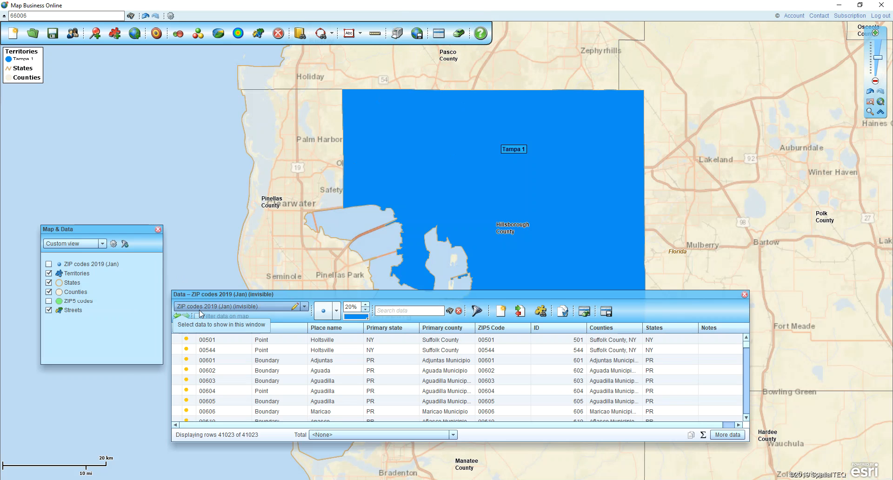
pyautogui.press('ctrl')
pyautogui.press('ctrl')
pyautogui.moveTo(337, 300); pyautogui.dragTo(344, 270)
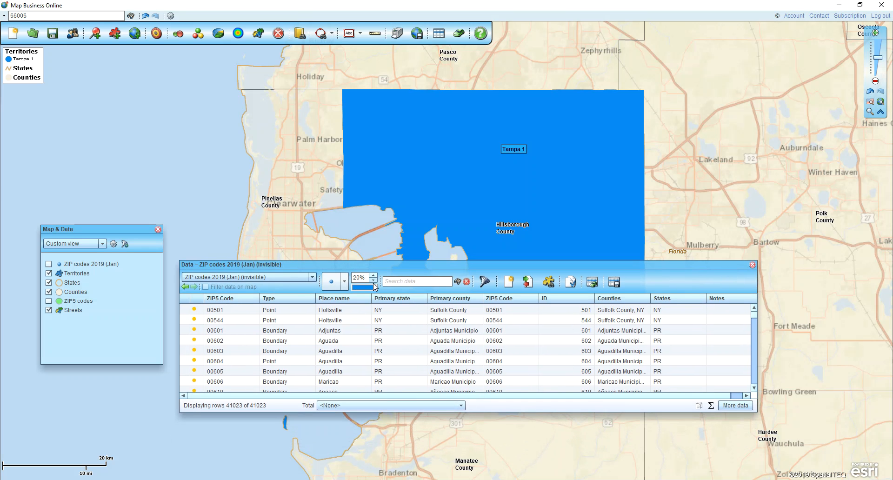
# Add the Territory column to the ZIP codes data table and place it directly after the first ZIP5 Code column
pyautogui.click(739, 405)
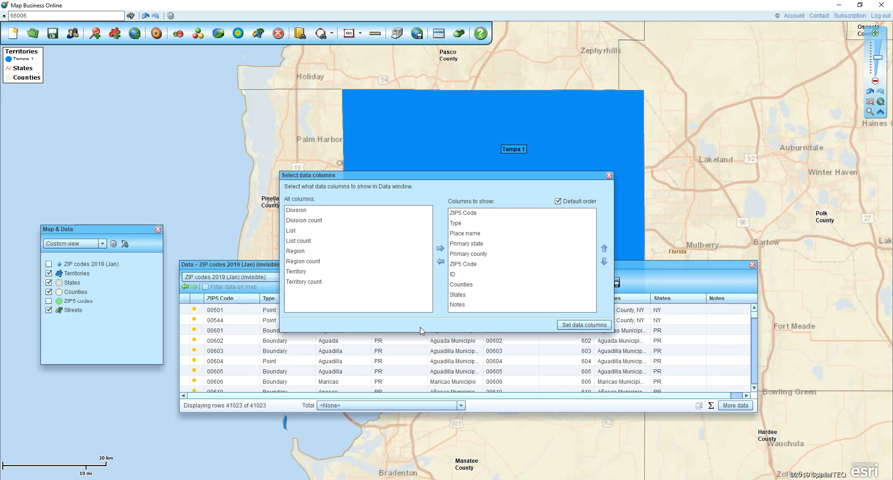
pyautogui.click(296, 273)
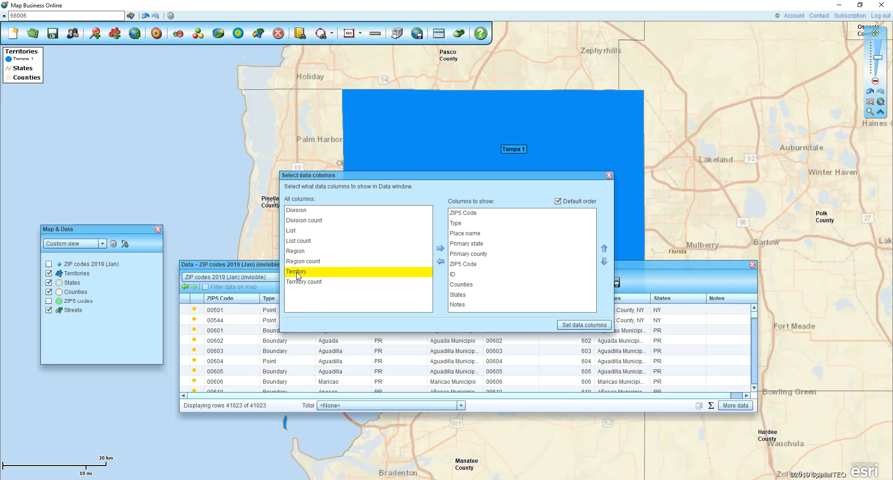
pyautogui.click(439, 249)
pyautogui.click(603, 249)
pyautogui.click(603, 248)
pyautogui.click(604, 249)
pyautogui.click(604, 249)
pyautogui.click(603, 248)
pyautogui.click(604, 249)
pyautogui.click(604, 249)
pyautogui.click(603, 249)
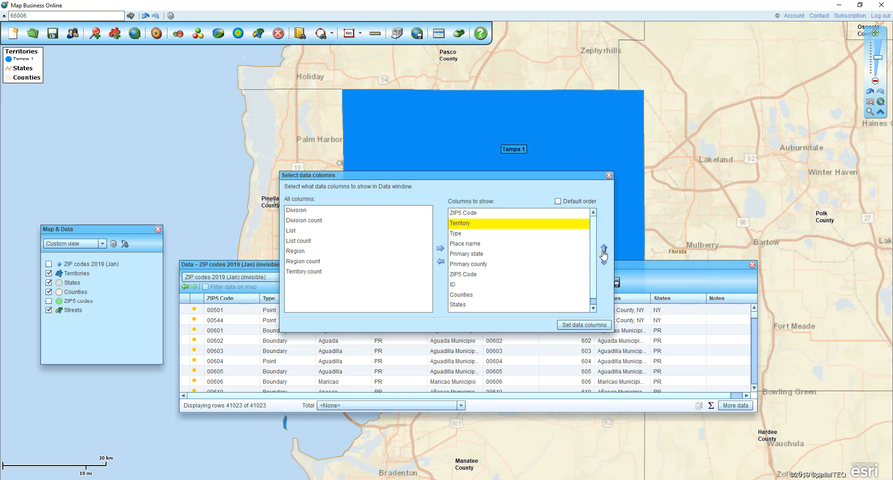
pyautogui.click(491, 223)
pyautogui.click(587, 324)
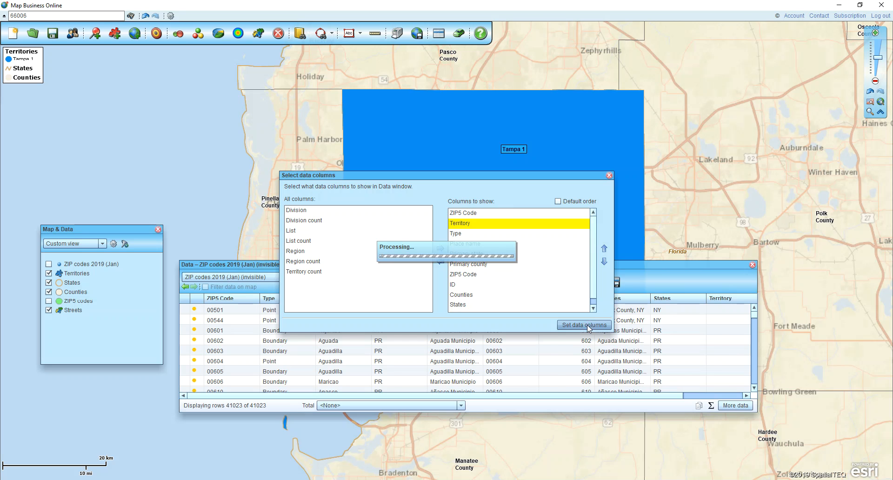
pyautogui.click(285, 341)
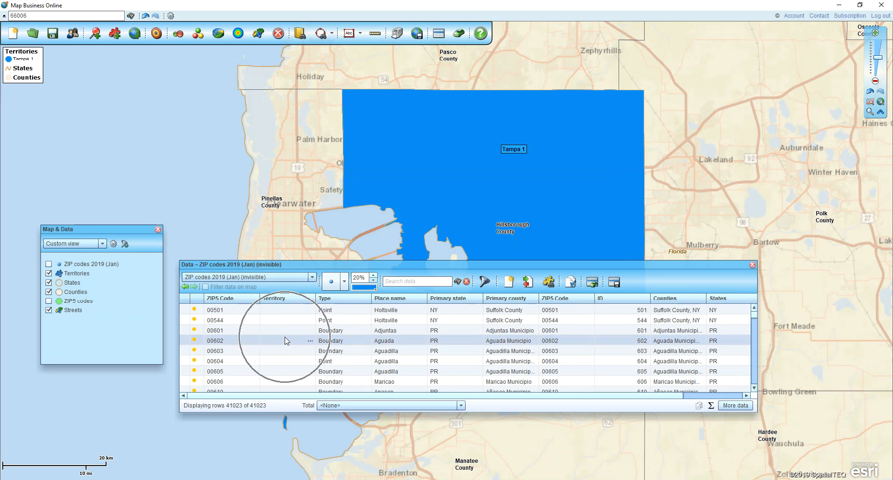
pyautogui.click(456, 319)
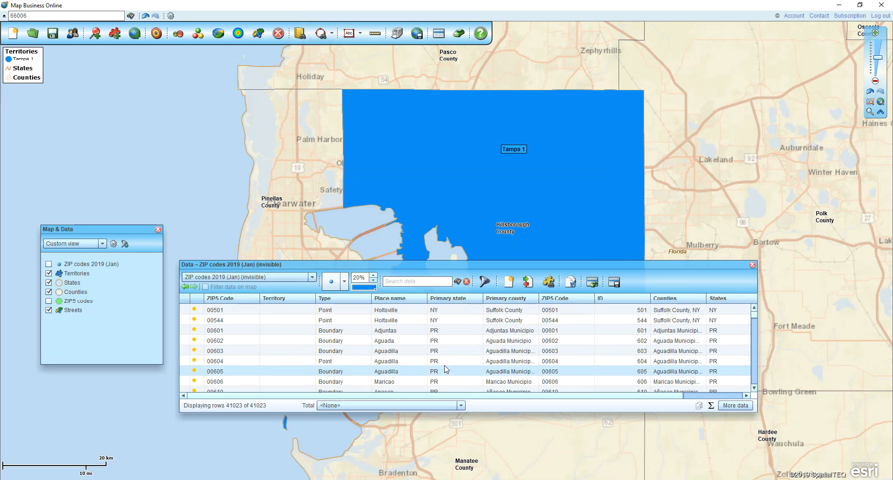
pyautogui.click(274, 302)
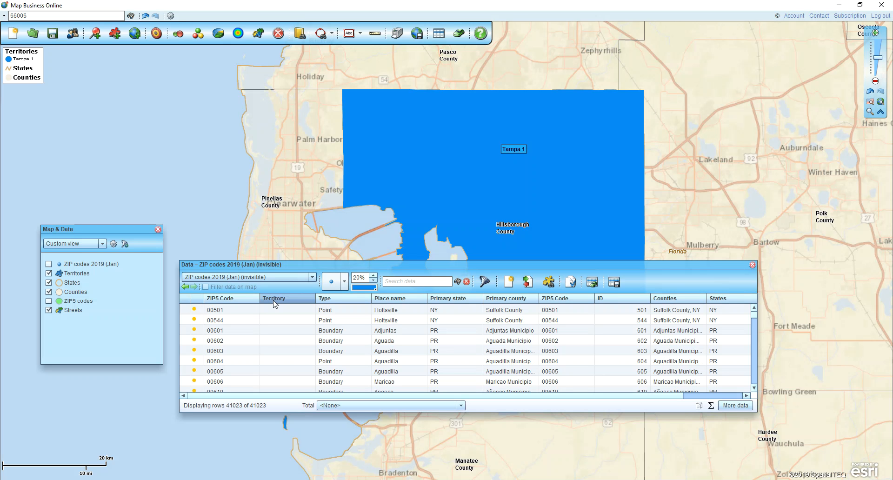
# Filter the ZIP codes data table to rows whose Territory value is > 0
pyautogui.click(484, 282)
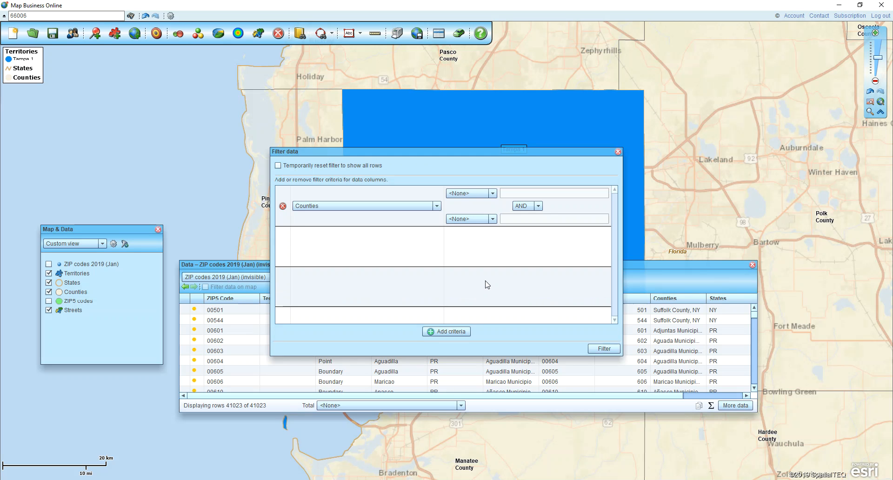
pyautogui.click(437, 206)
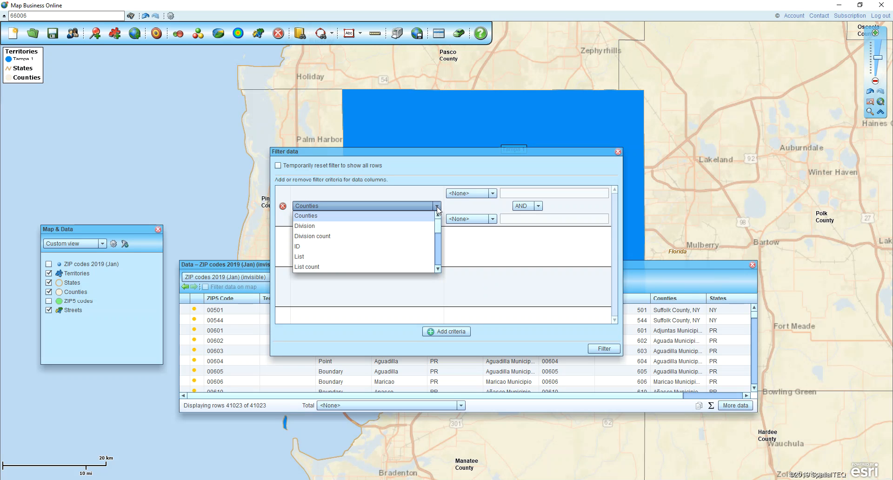
pyautogui.scroll(-5, 435, 239)
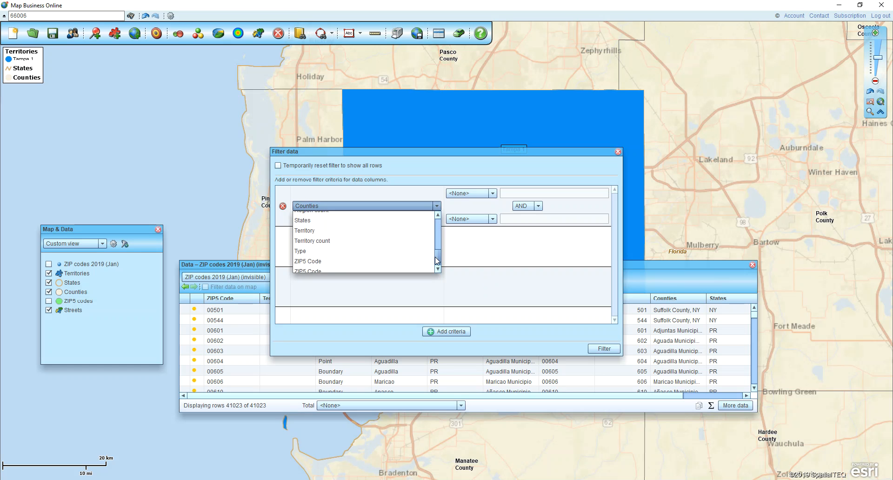
pyautogui.click(301, 226)
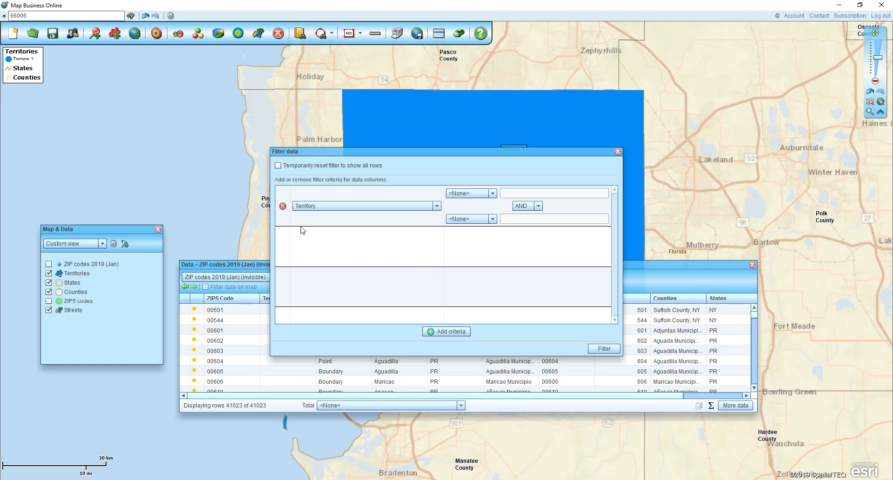
pyautogui.click(478, 194)
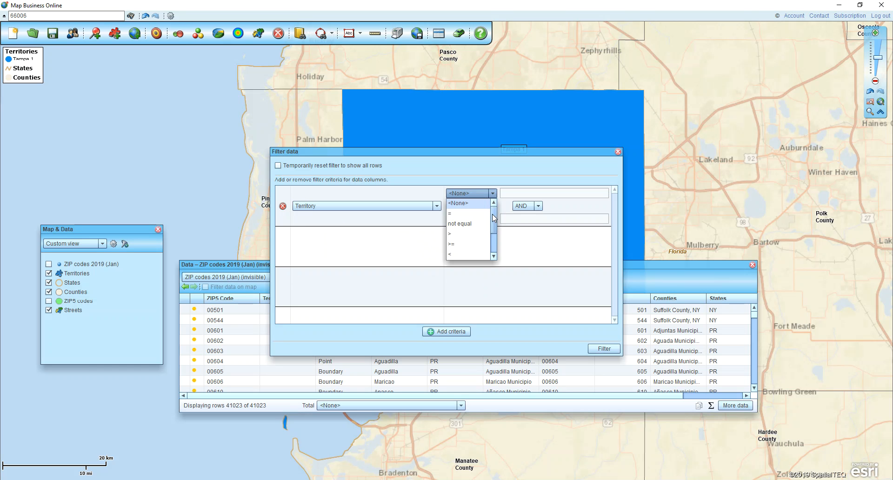
pyautogui.click(454, 234)
pyautogui.click(510, 194)
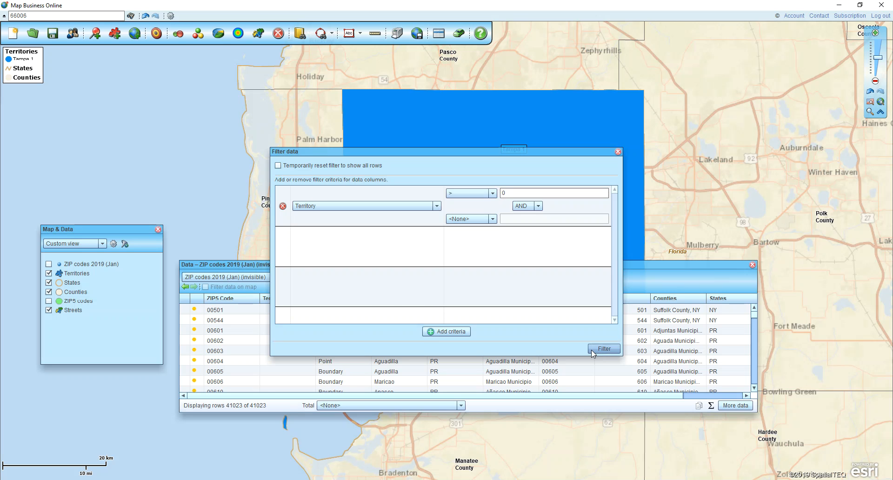
pyautogui.click(602, 349)
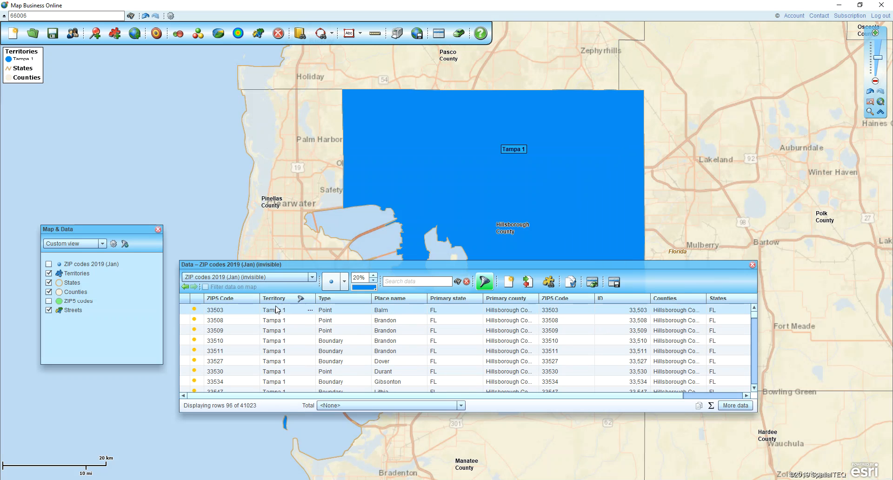
pyautogui.click(219, 319)
pyautogui.click(331, 321)
pyautogui.click(327, 349)
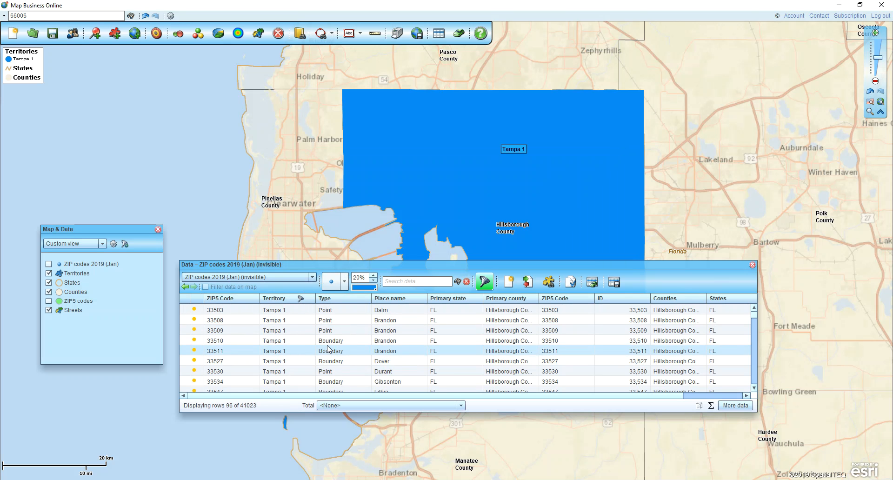
pyautogui.click(267, 332)
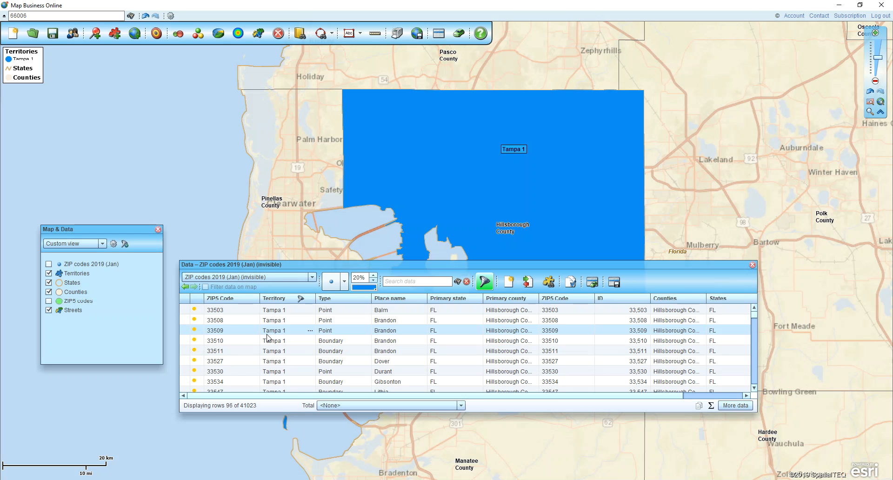
pyautogui.click(639, 328)
# Remove the second ZIP5 Code, ID, Counties, States and Notes columns from the ZIP codes data table
pyautogui.click(733, 406)
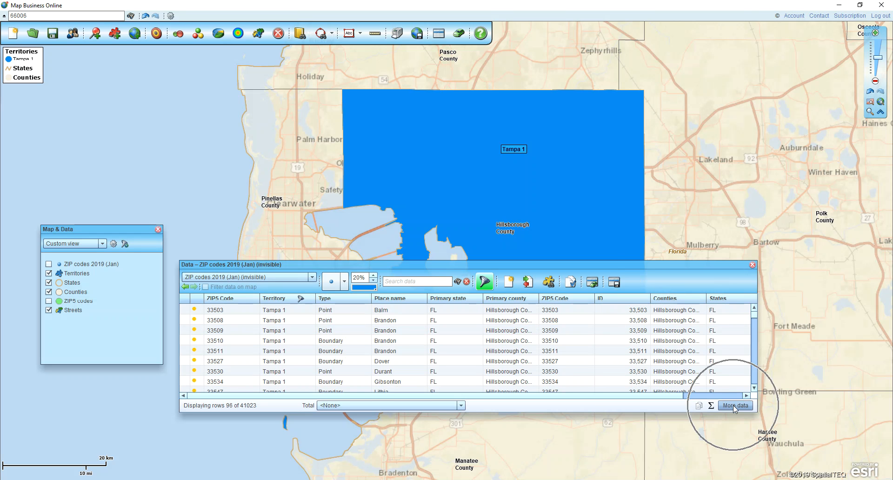
pyautogui.click(464, 305)
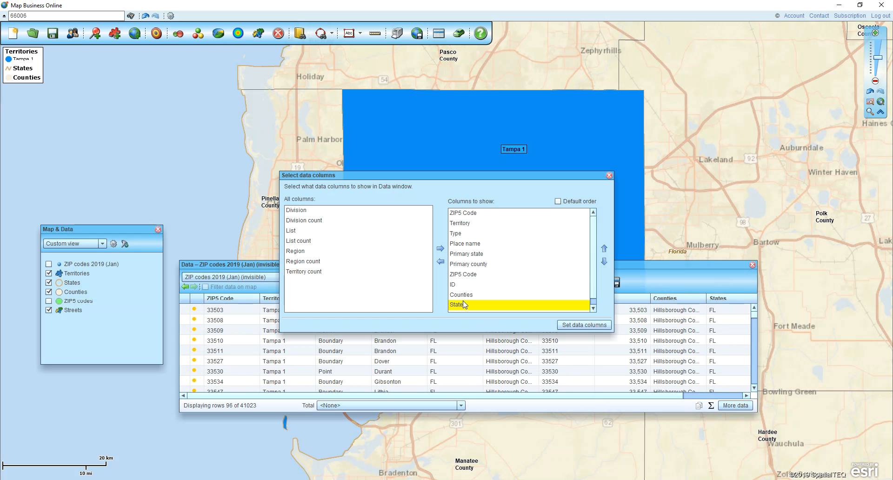
pyautogui.hotkey('shift', 'Up')
pyautogui.hotkey('shift', 'Up')
pyautogui.hotkey('shift', 'Up')
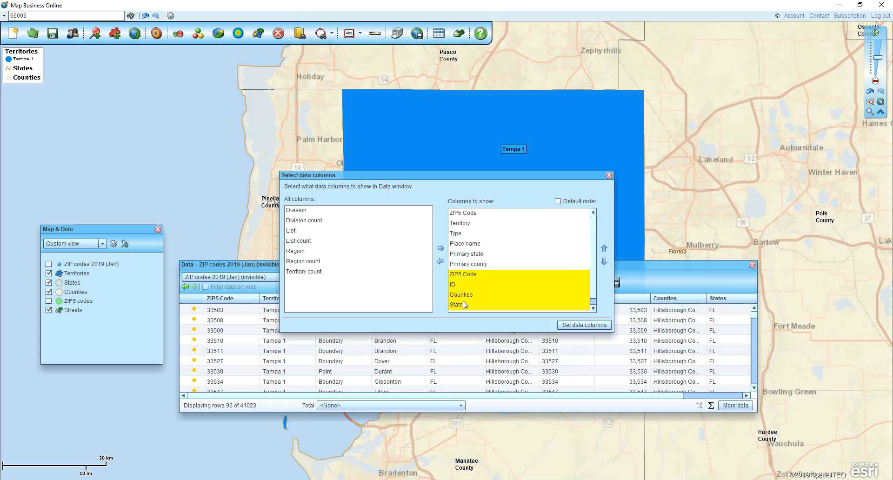
pyautogui.click(440, 262)
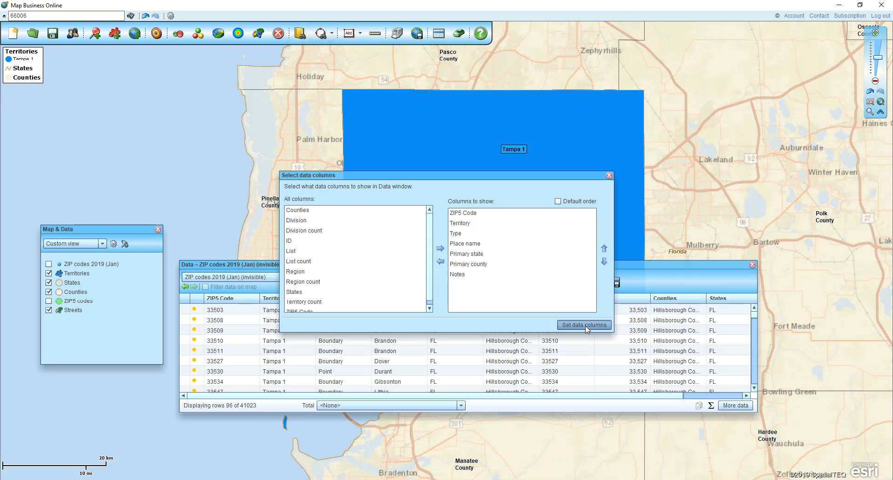
pyautogui.click(459, 274)
pyautogui.click(441, 263)
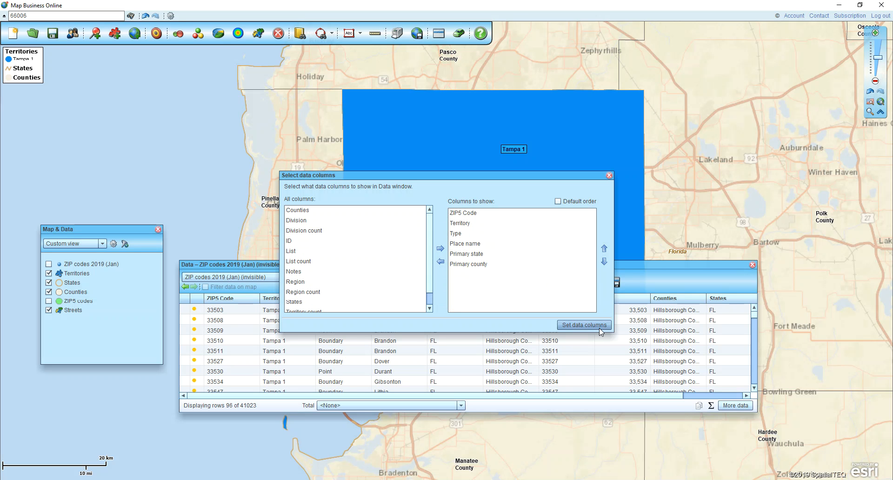
pyautogui.click(599, 327)
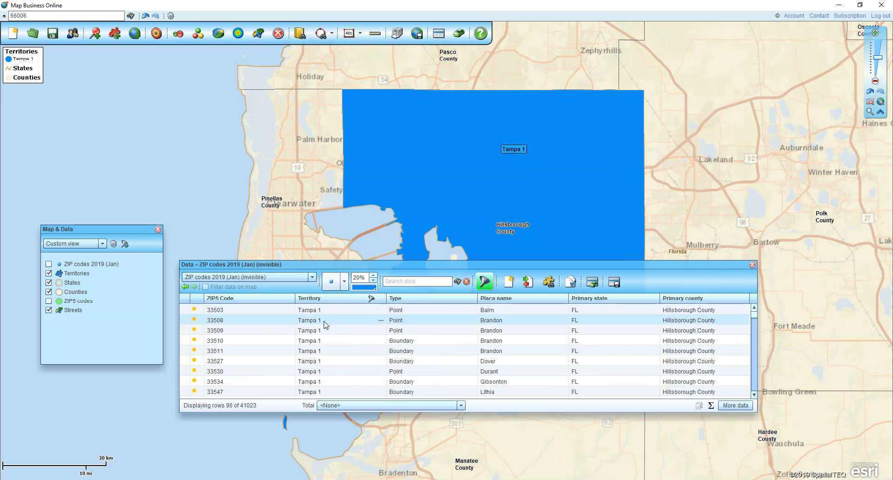
pyautogui.click(502, 329)
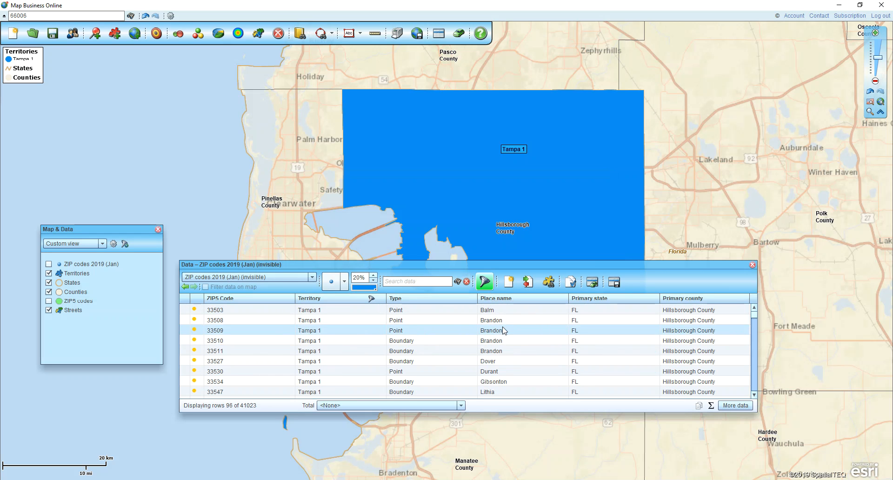
pyautogui.click(606, 343)
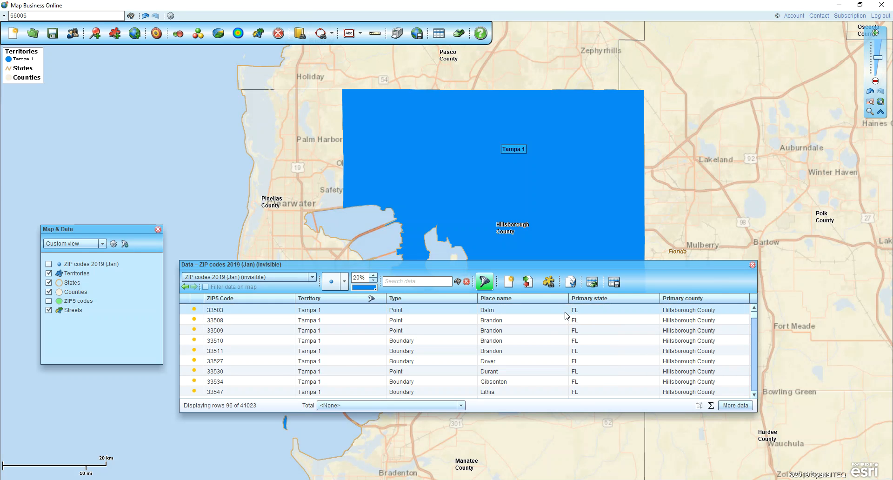
# Export the filtered ZIP codes table to the Documents folder as Tampa 1 Zips.csv, with both territory export options off
pyautogui.click(613, 282)
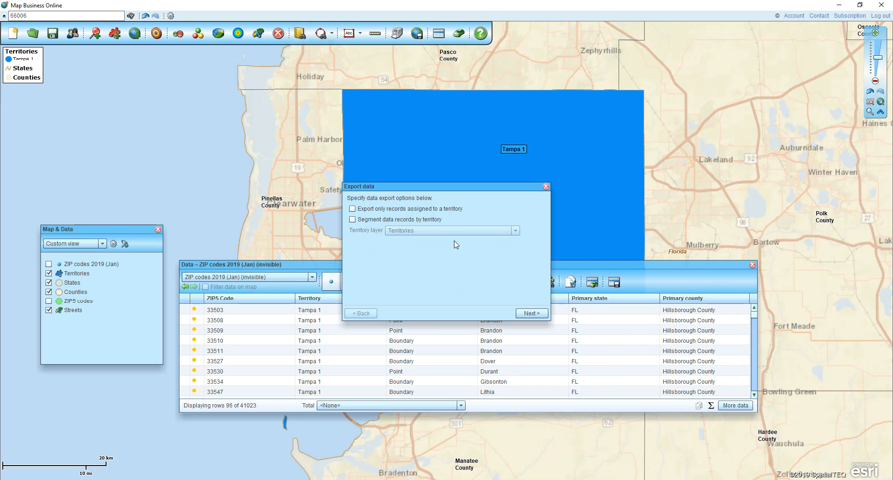
pyautogui.click(530, 313)
pyautogui.click(530, 313)
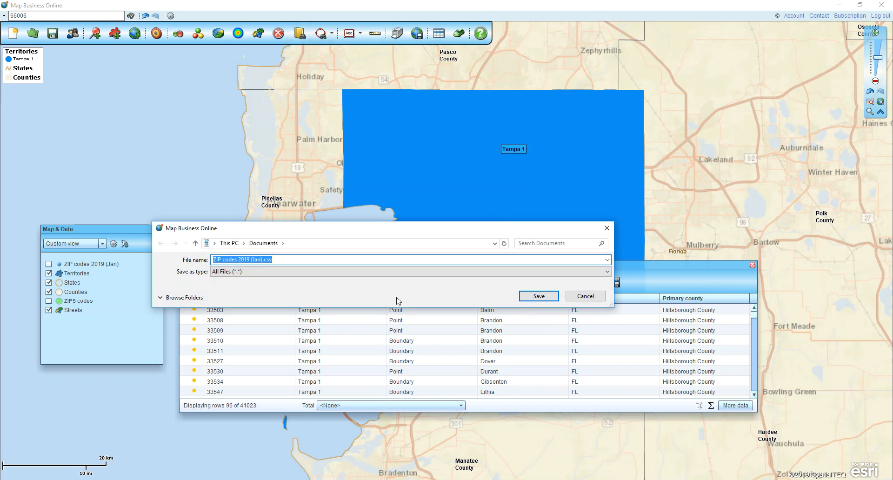
pyautogui.moveTo(247, 259); pyautogui.dragTo(139, 258)
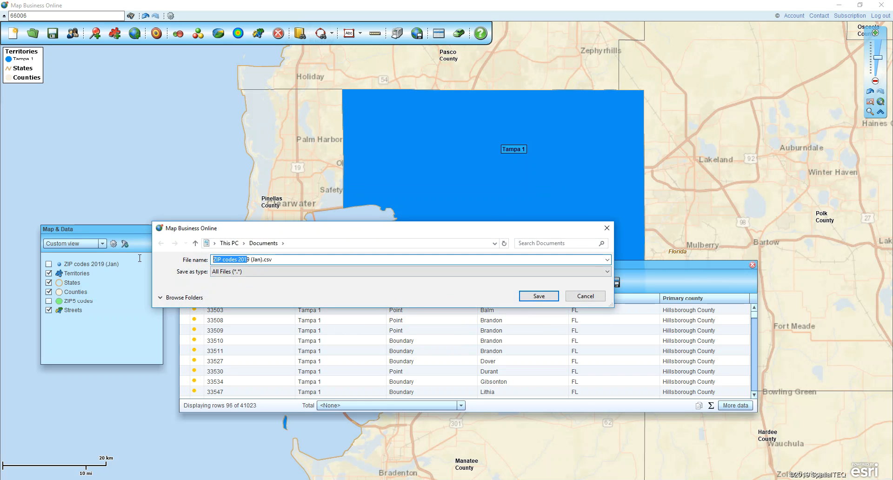
pyautogui.write('Tampa 1 Zips')
pyautogui.press('Delete')
pyautogui.press('Delete')
pyautogui.press('Delete')
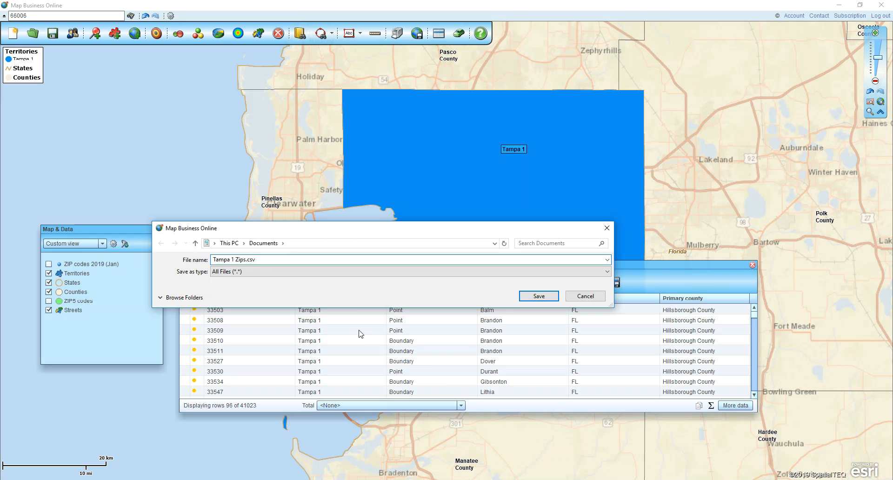
pyautogui.click(534, 299)
# Find the exported Tampa 1 Zips.csv on the computer, open it in Excel and dismiss the export notice
pyautogui.click(114, 479)
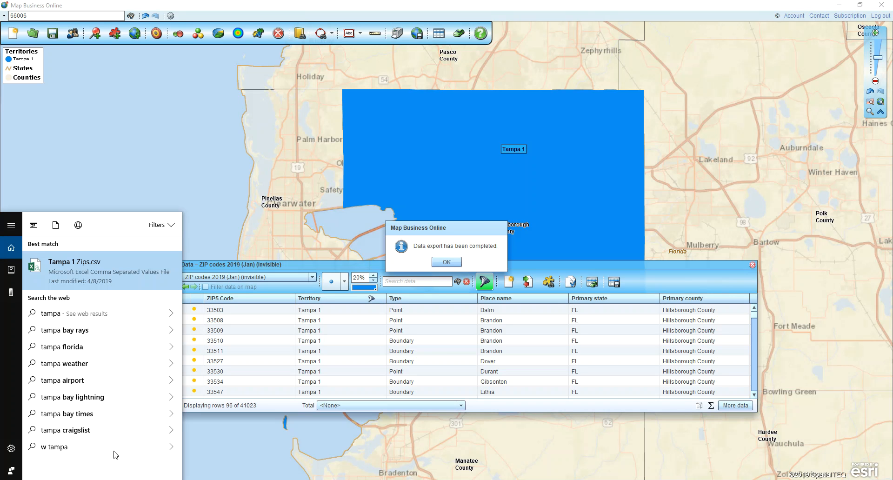
pyautogui.click(97, 275)
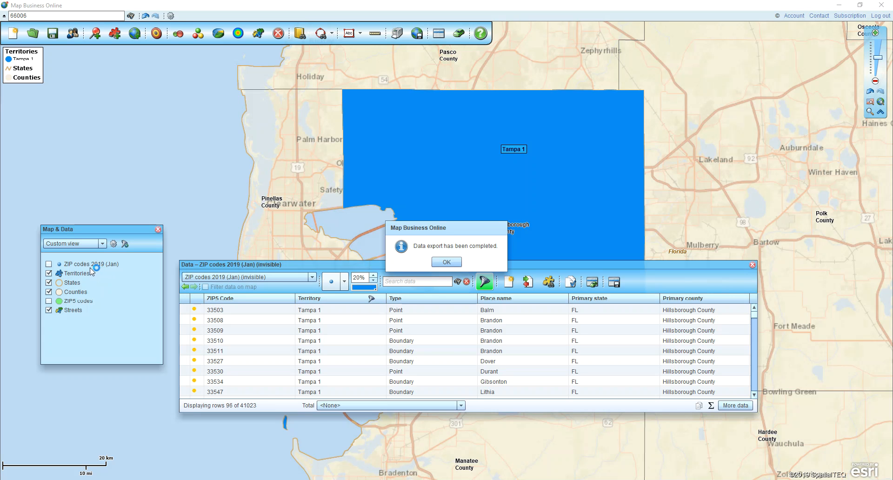
pyautogui.click(446, 262)
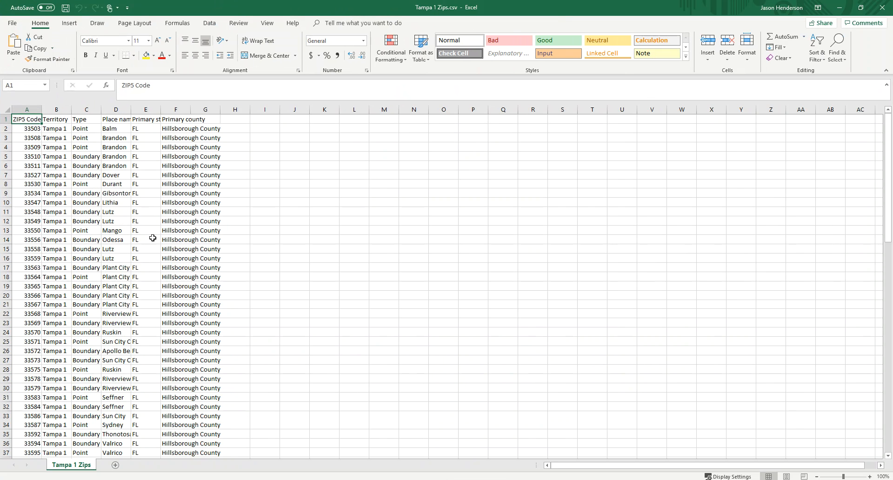
# Fit the Primary state and Primary county columns to their contents and close the workbook without saving
pyautogui.doubleClick(160, 109)
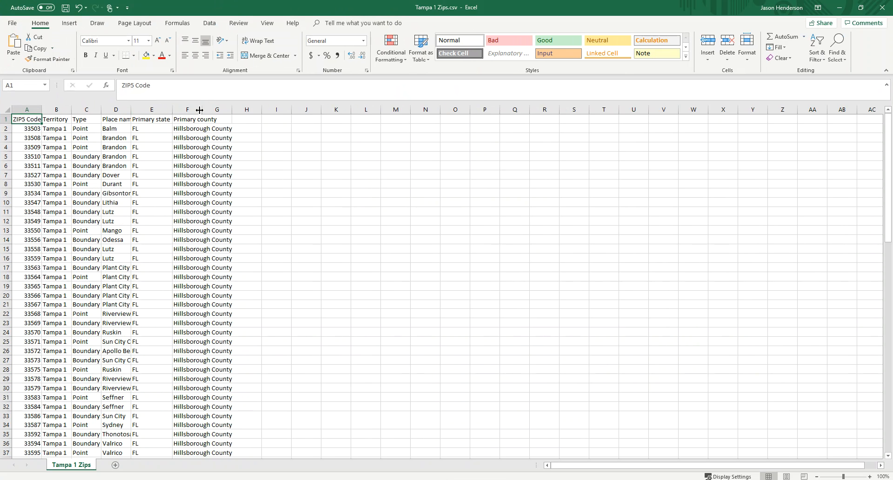
pyautogui.doubleClick(202, 109)
pyautogui.click(200, 109)
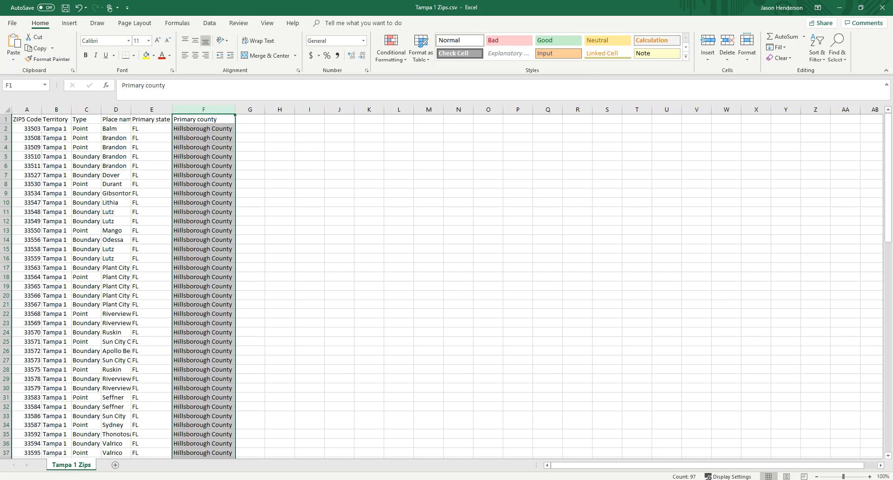
pyautogui.click(882, 4)
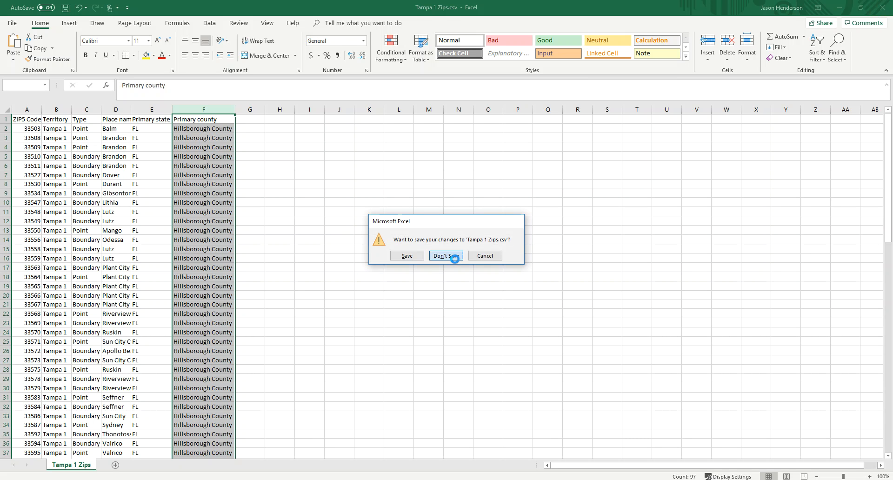